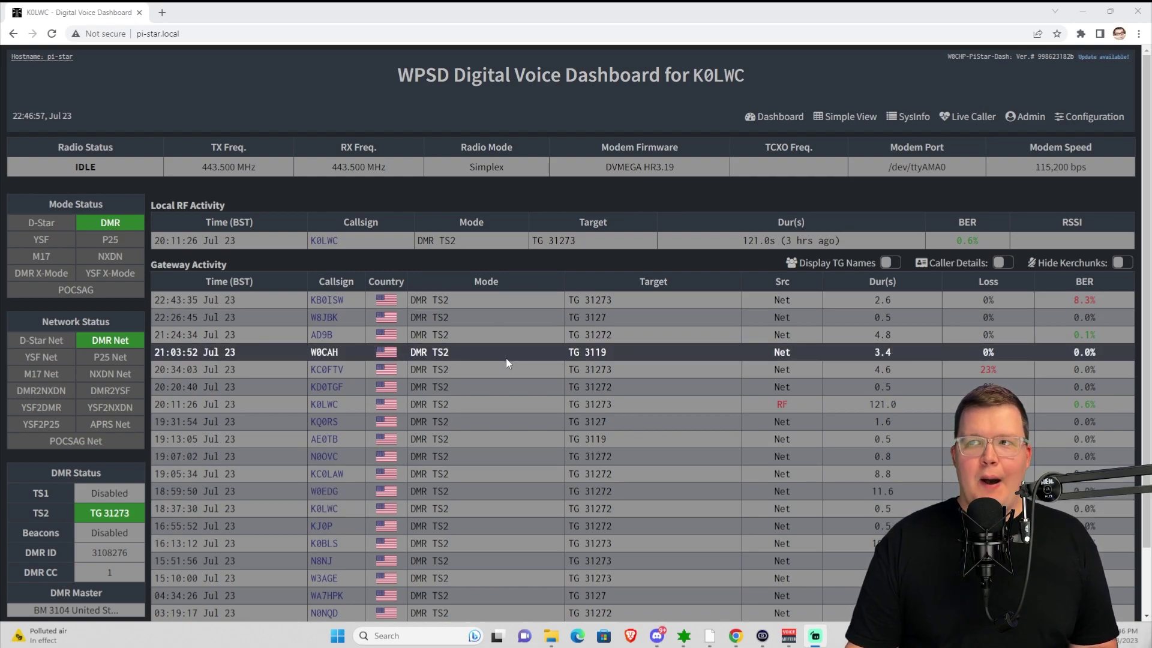
Enable Display TG Names so talk group names appear in the activity tables.
{"action": "left_click", "coordinate": [888, 263]}
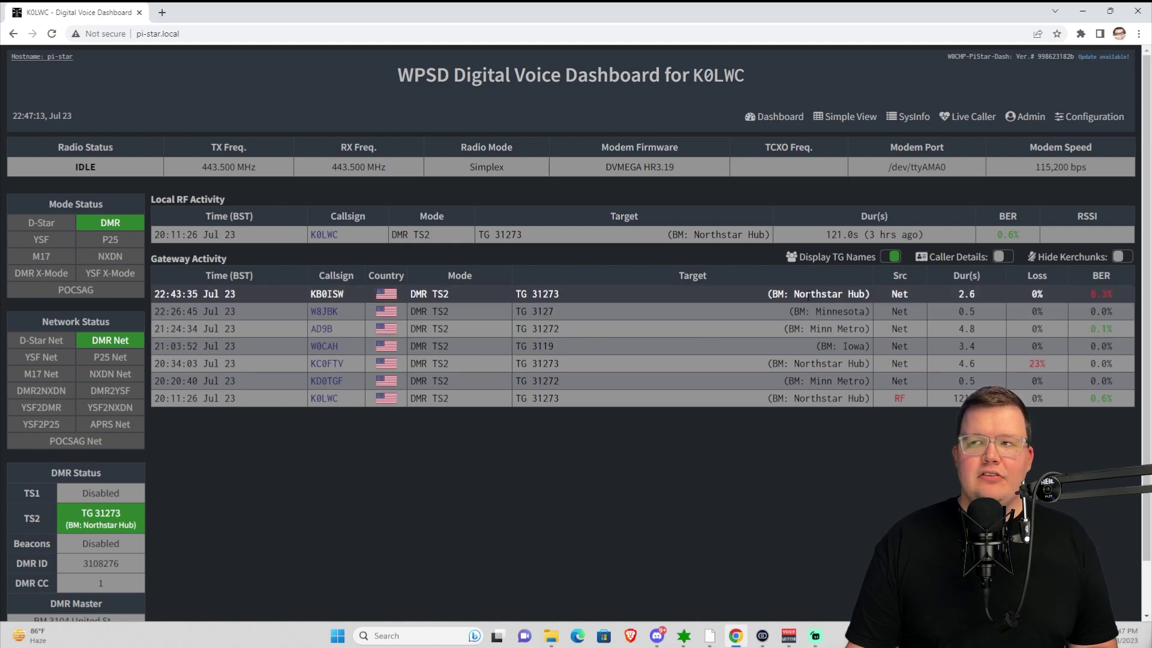
Enable Caller Details to show caller names and the latest caller's info.
{"action": "left_click", "coordinate": [997, 257]}
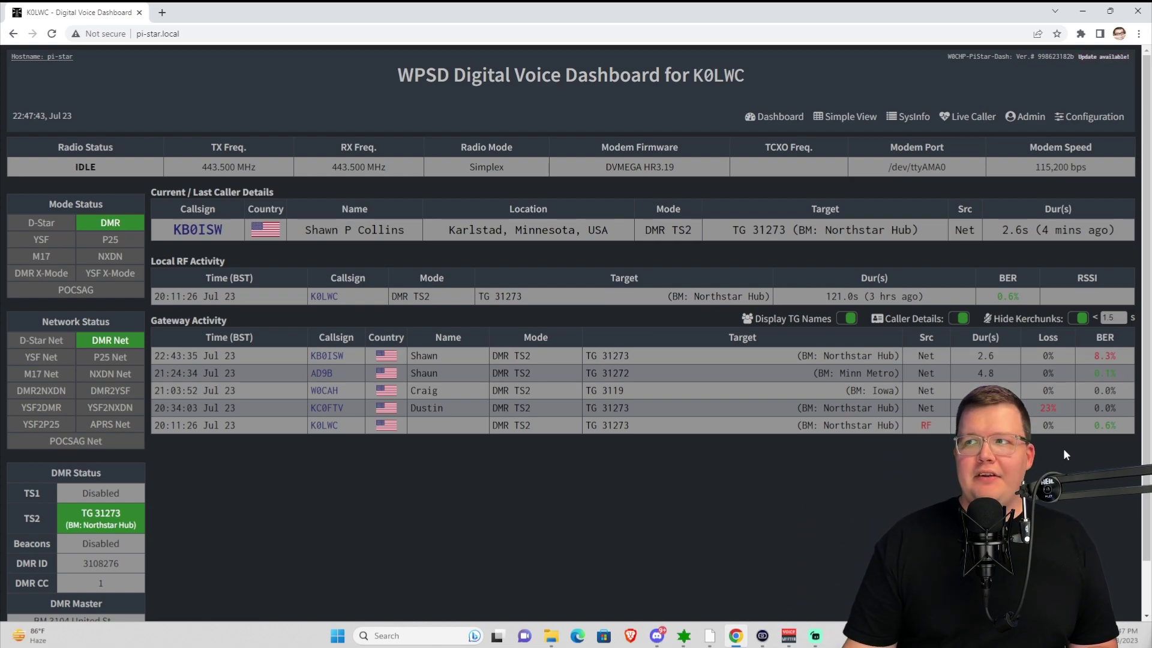
{"action": "mouse_move", "coordinate": [1111, 317]}
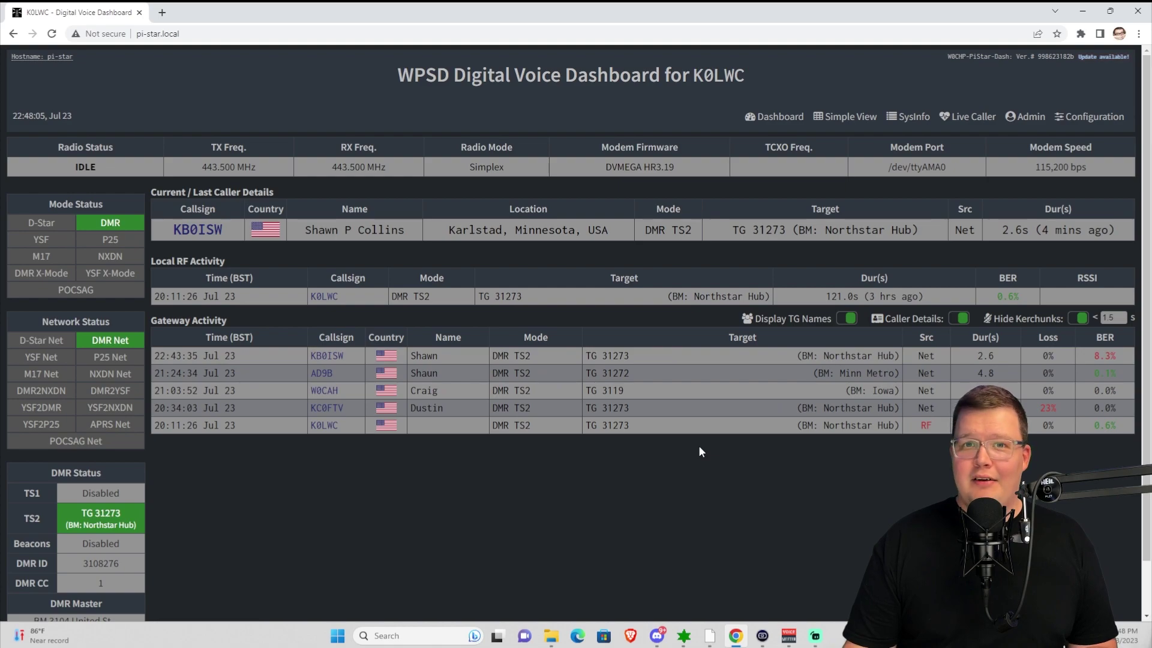
View the full-screen Live Caller display, then return to the main dashboard.
{"action": "left_click", "coordinate": [972, 116]}
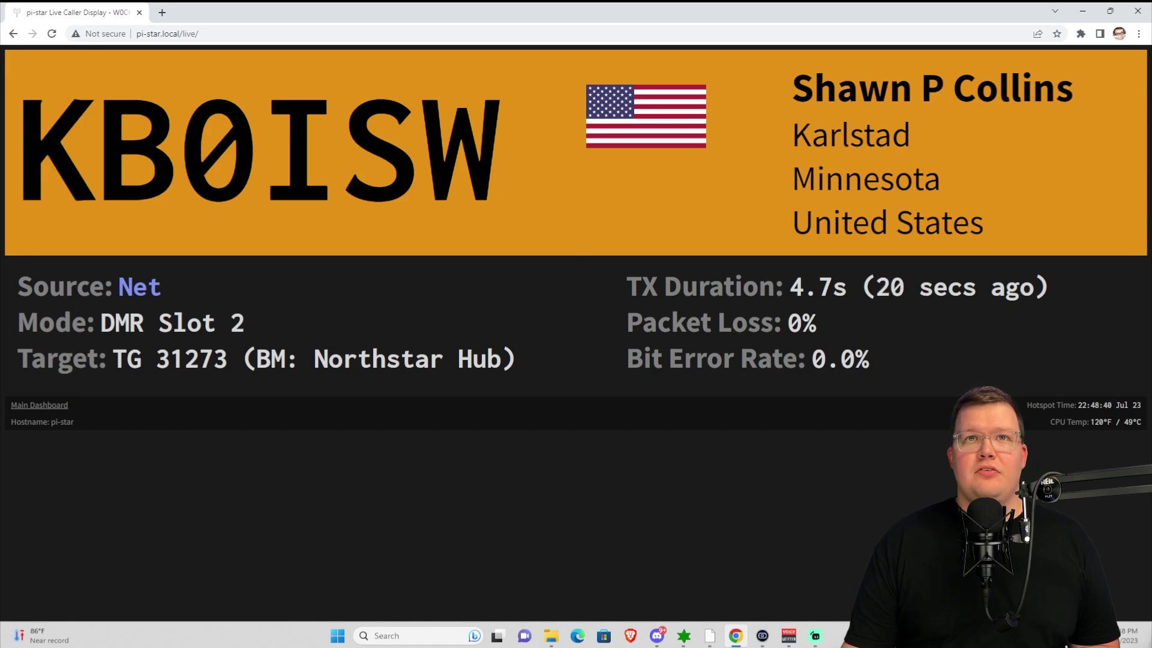
{"action": "left_click", "coordinate": [12, 33]}
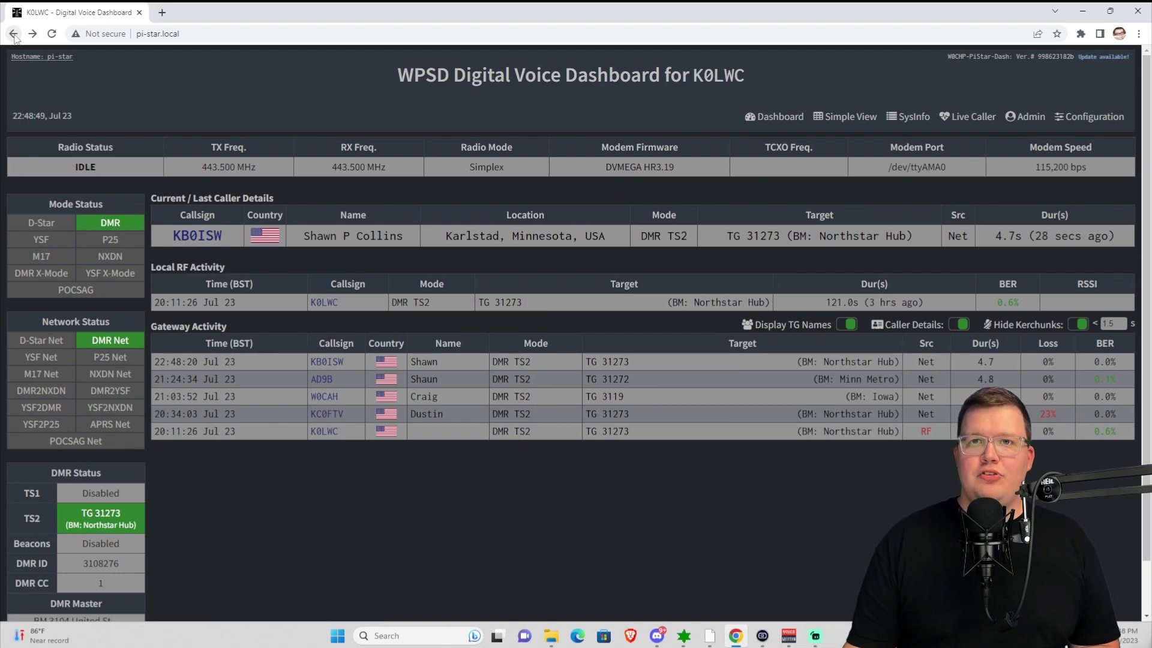
Preview Simple View, return to the full Dashboard, then enter the Admin area.
{"action": "left_click", "coordinate": [837, 127]}
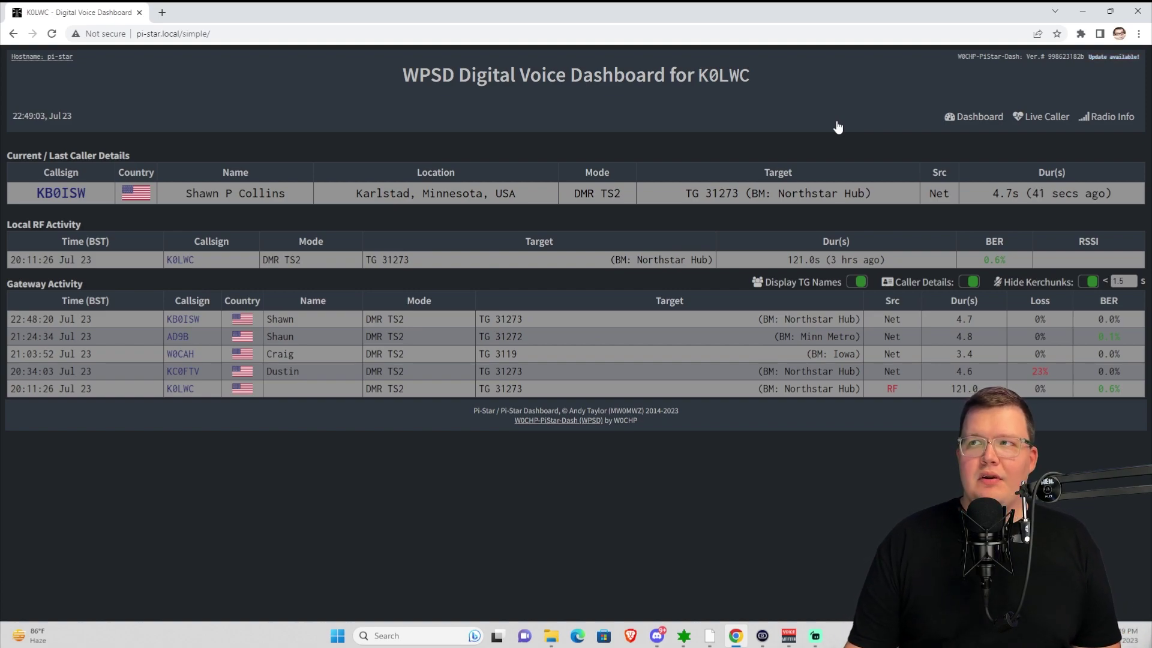
{"action": "left_click", "coordinate": [992, 120]}
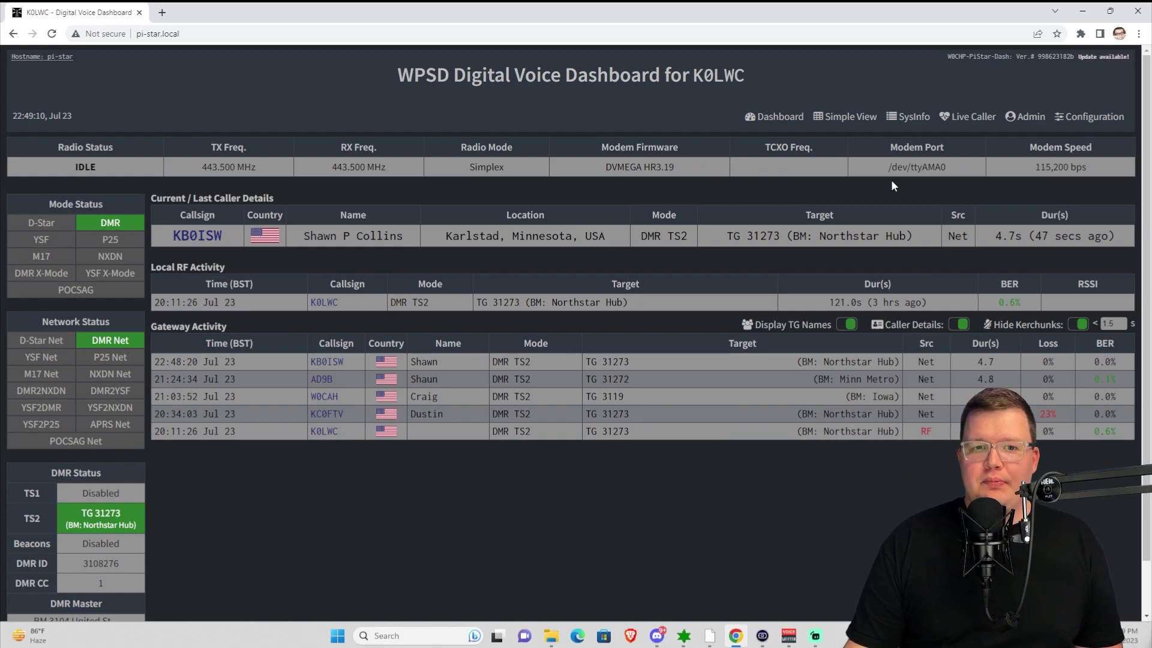
{"action": "left_click", "coordinate": [1043, 120]}
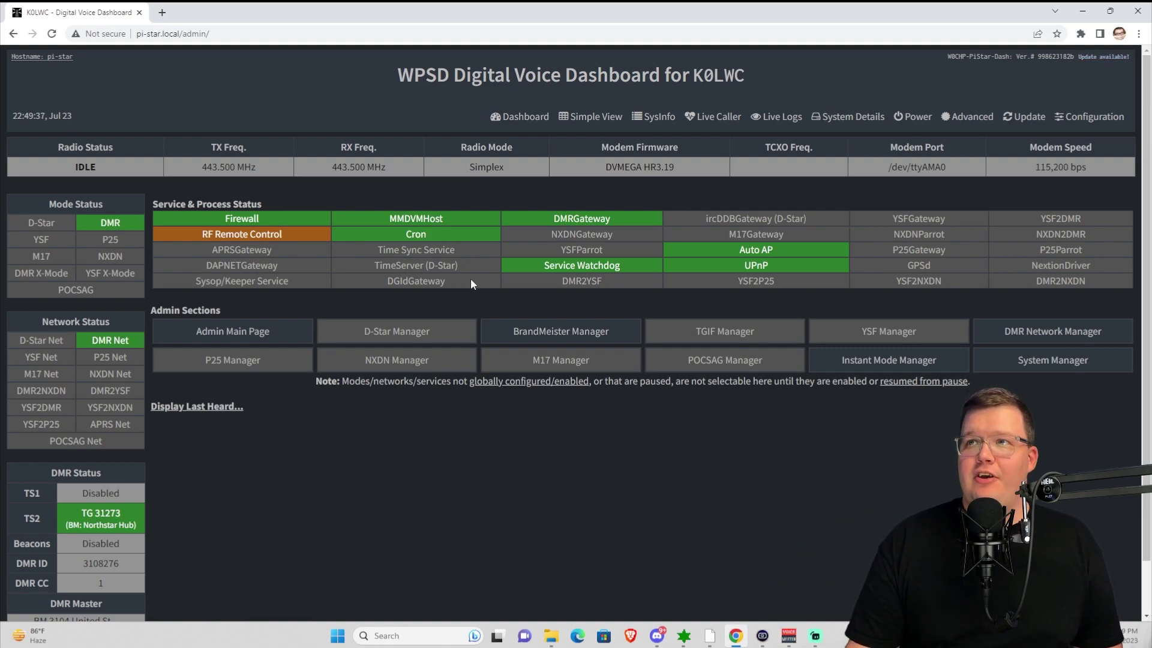
Enter the Advanced area with callsign link provider and colour settings.
{"action": "left_click", "coordinate": [971, 116]}
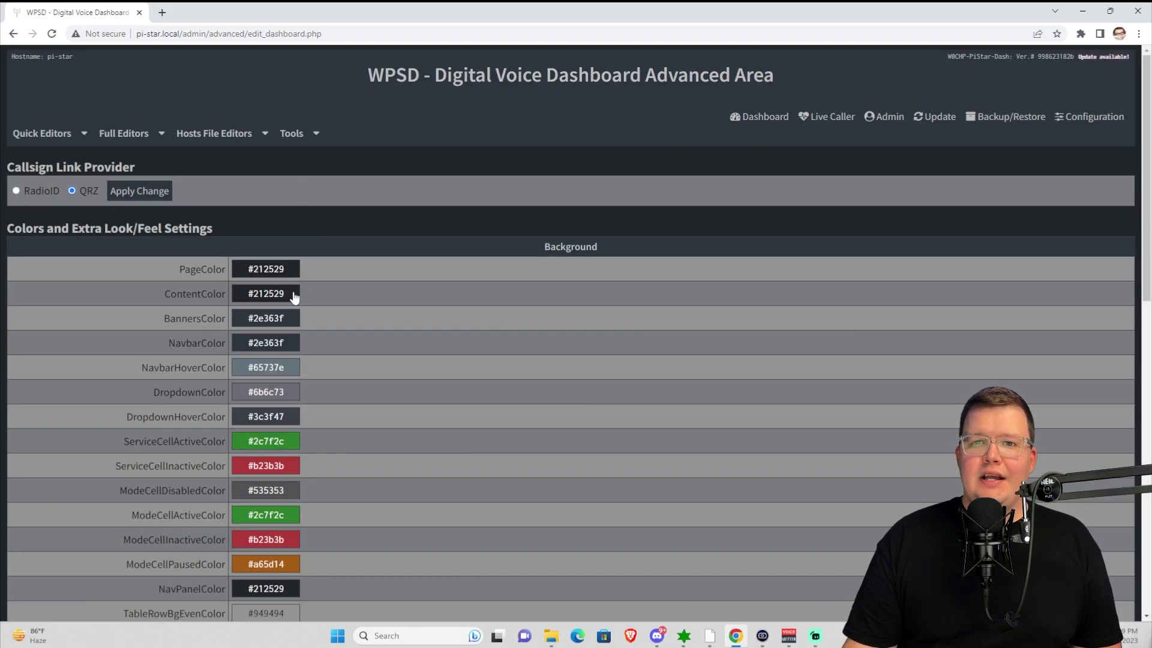
{"action": "scroll", "coordinate": [294, 298], "scroll_direction": "down", "scroll_amount": 1}
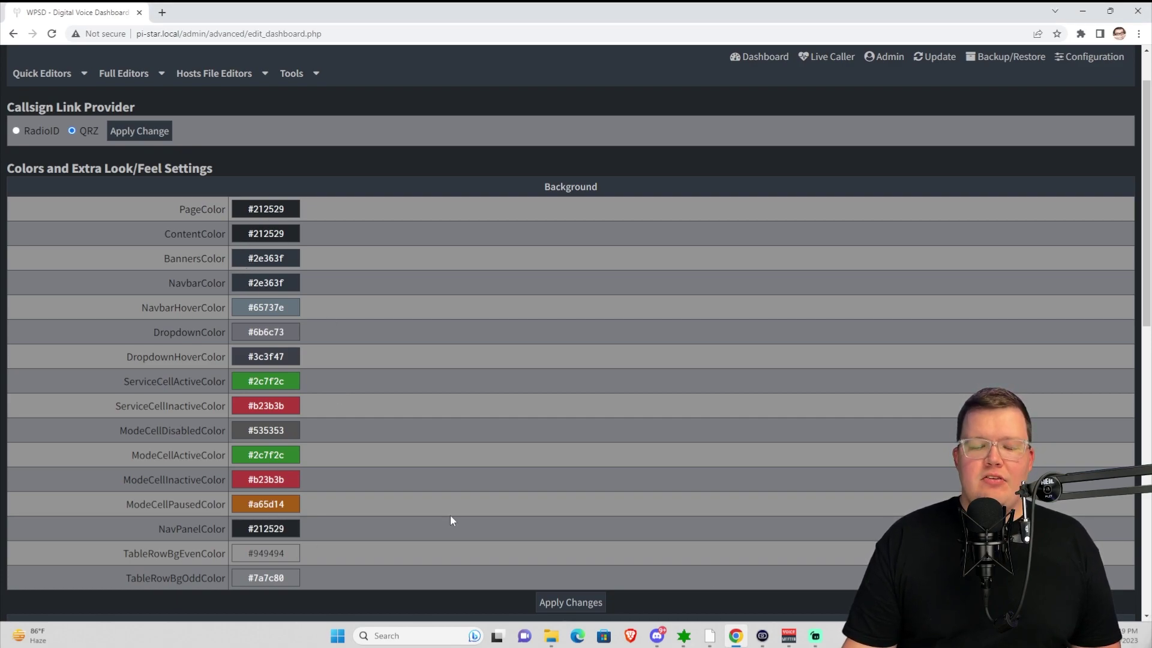
{"action": "scroll", "coordinate": [450, 516], "scroll_direction": "up", "scroll_amount": 1}
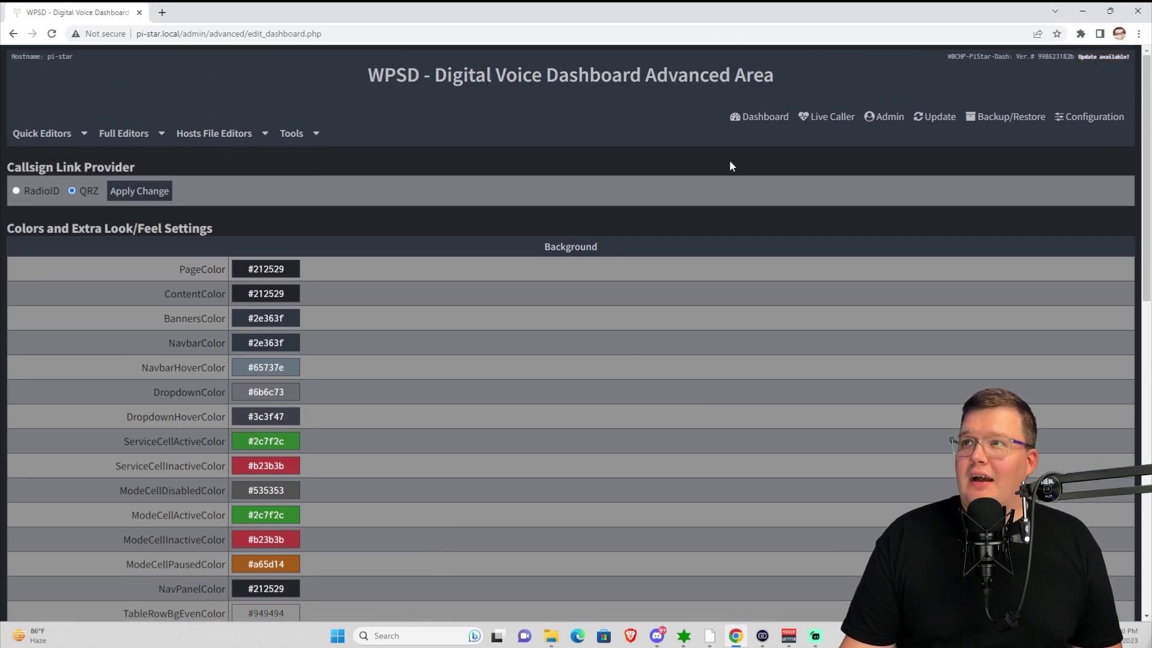
Return from the Advanced area to the main Dashboard page.
{"action": "left_click", "coordinate": [745, 116]}
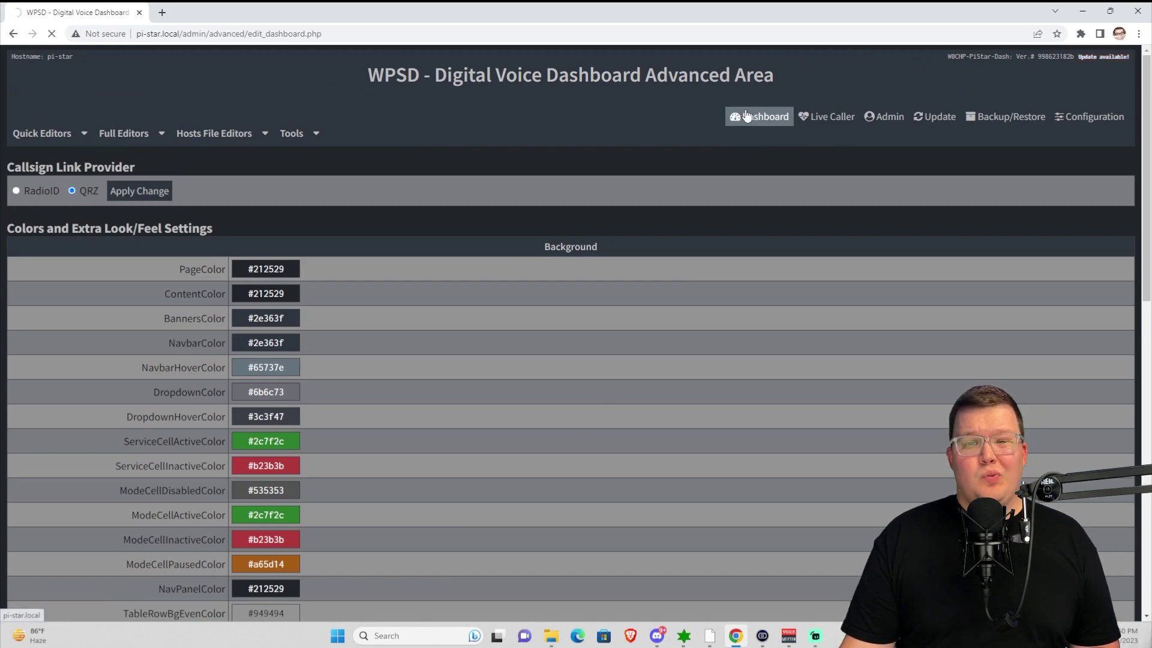